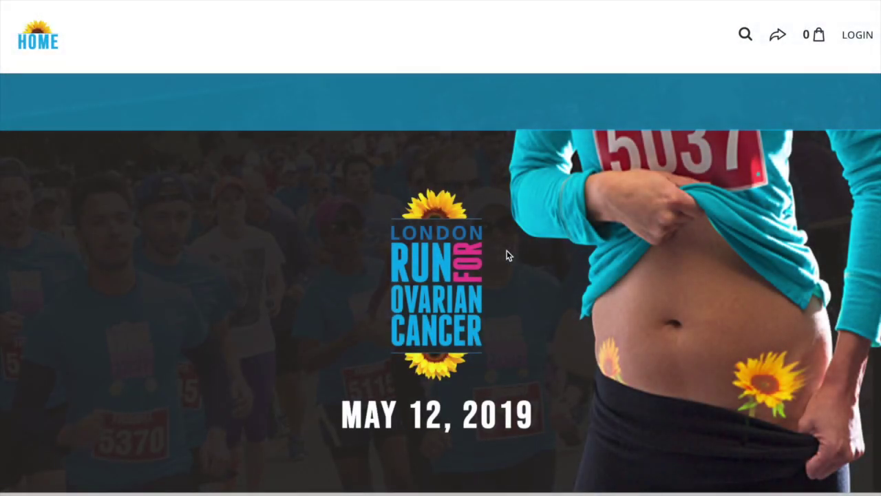
Step: Start the run registration and choose to register by creating a new team
scroll(507, 256, down, 3)
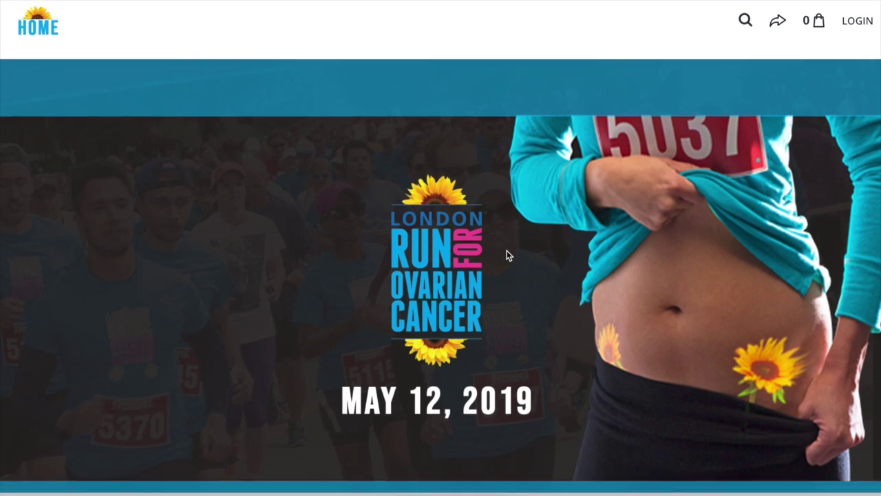
scroll(507, 256, down, 5)
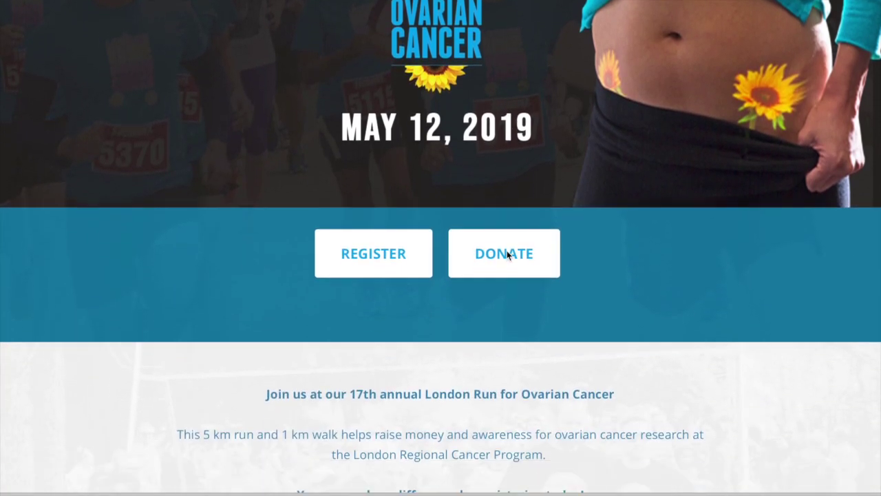
scroll(507, 255, down, 5)
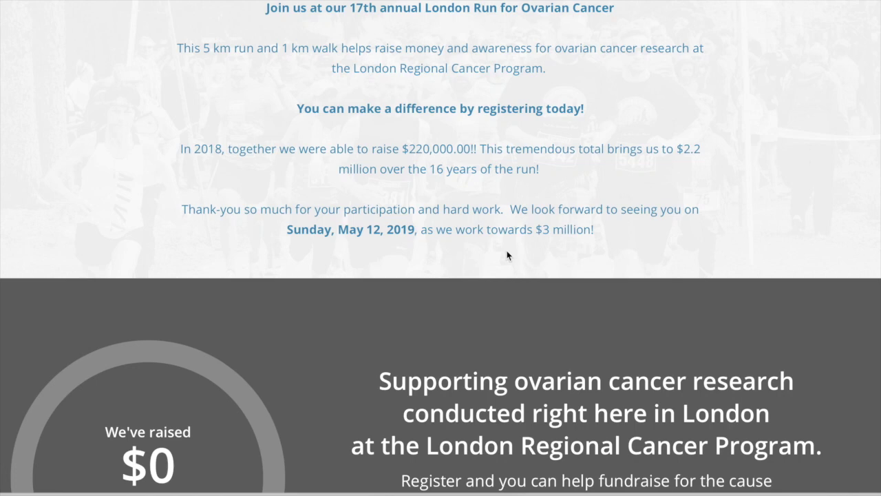
scroll(507, 255, down, 7)
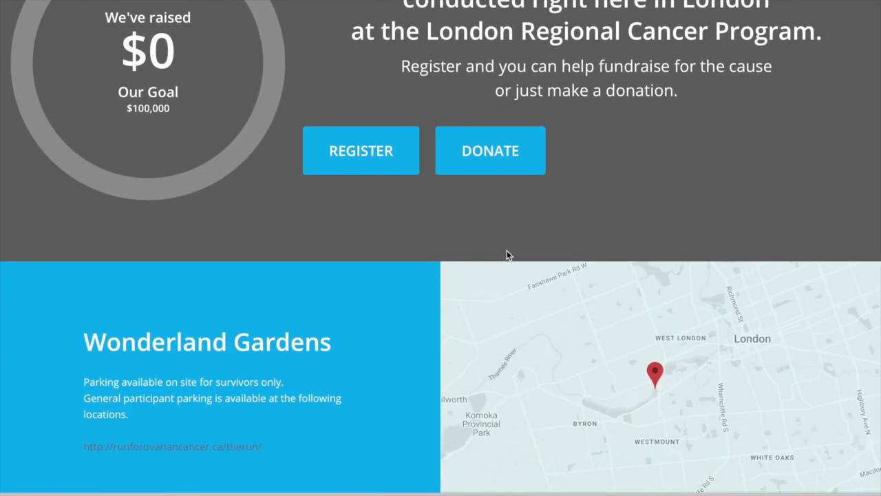
scroll(507, 255, down, 8)
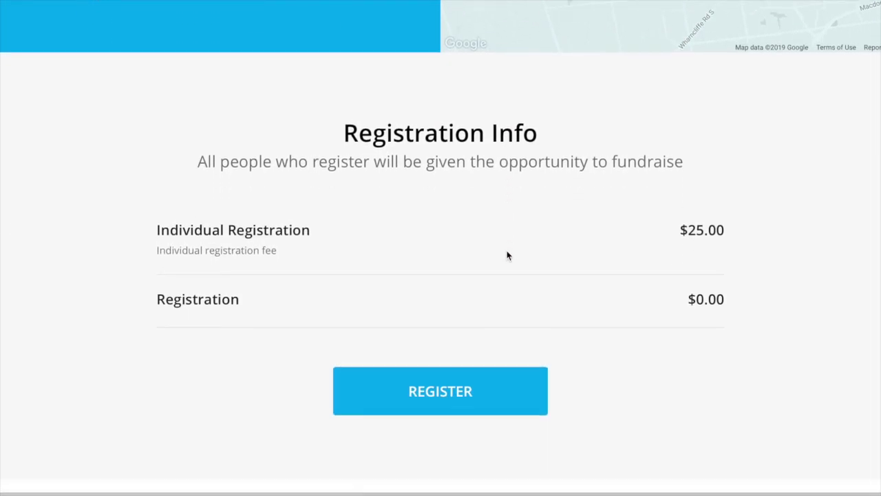
scroll(507, 256, down, 8)
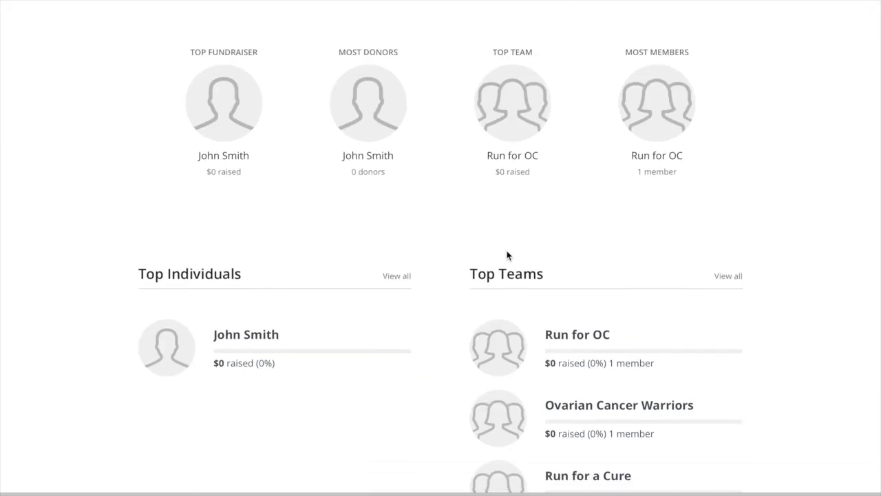
scroll(507, 255, up, 10)
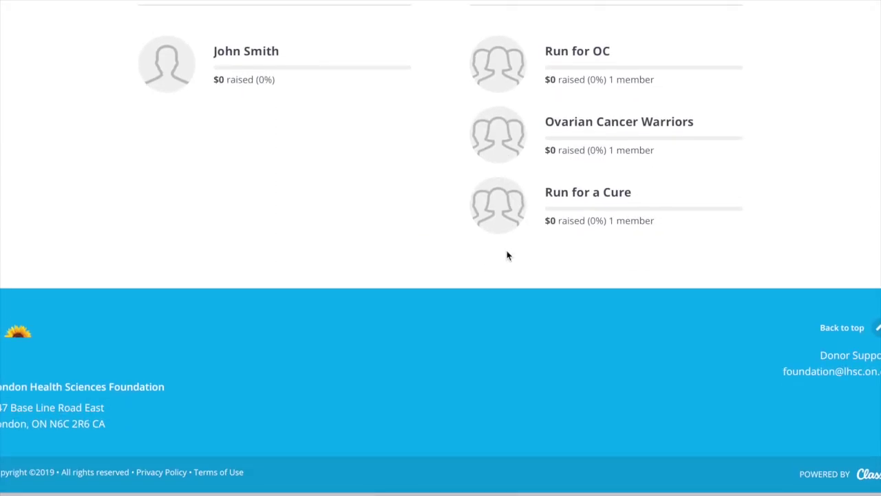
scroll(507, 255, up, 12)
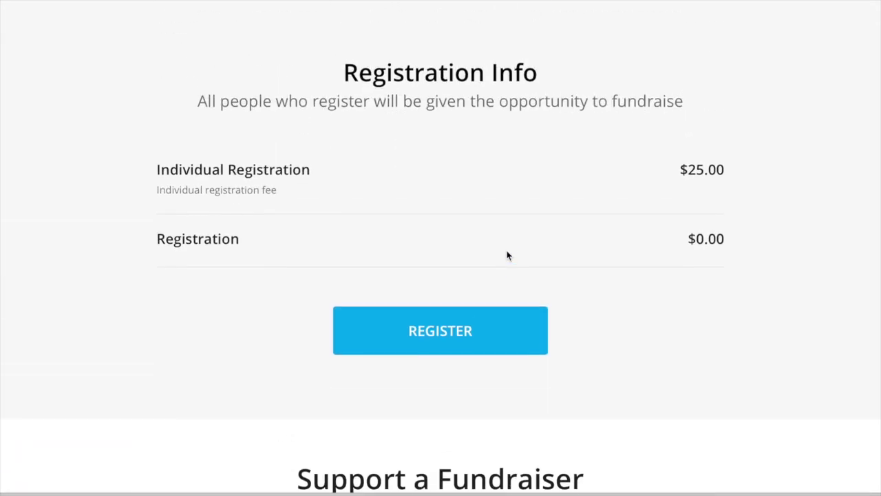
scroll(507, 255, up, 12)
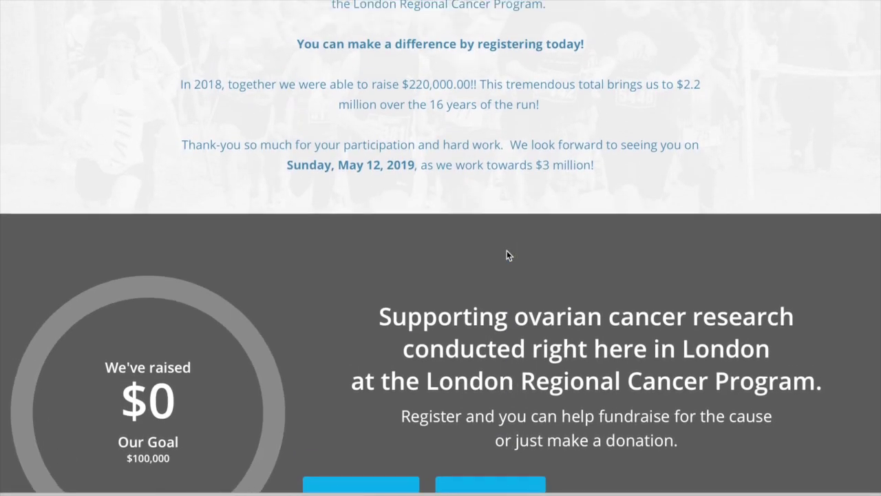
scroll(507, 255, down, 1)
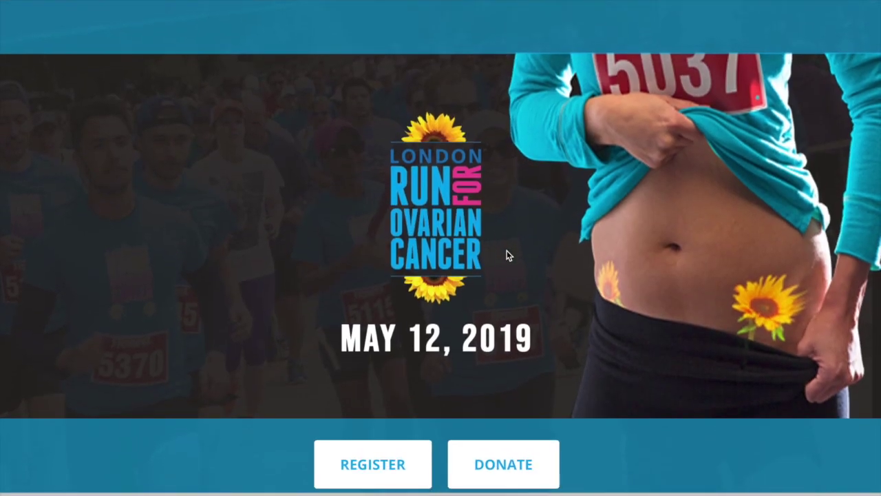
click(374, 473)
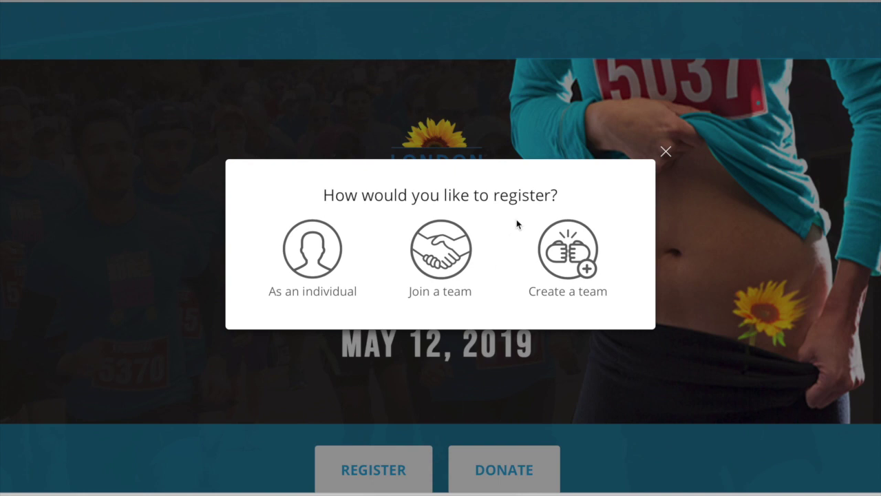
mouse_move(515, 210)
mouse_down()
mouse_move(626, 300)
mouse_move(620, 311)
mouse_up()
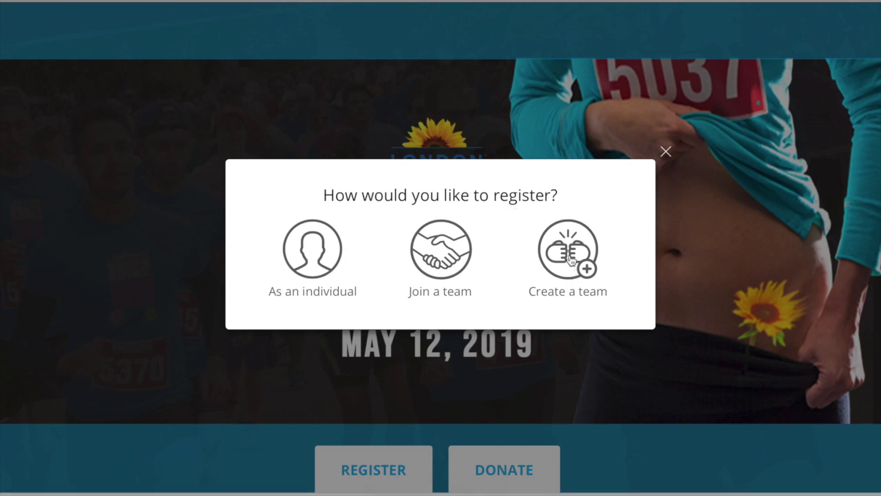
click(575, 258)
Step: Name the team 'Team LHSF' and change its fundraising goal to 5,000
click(449, 155)
text(Team LHSF)
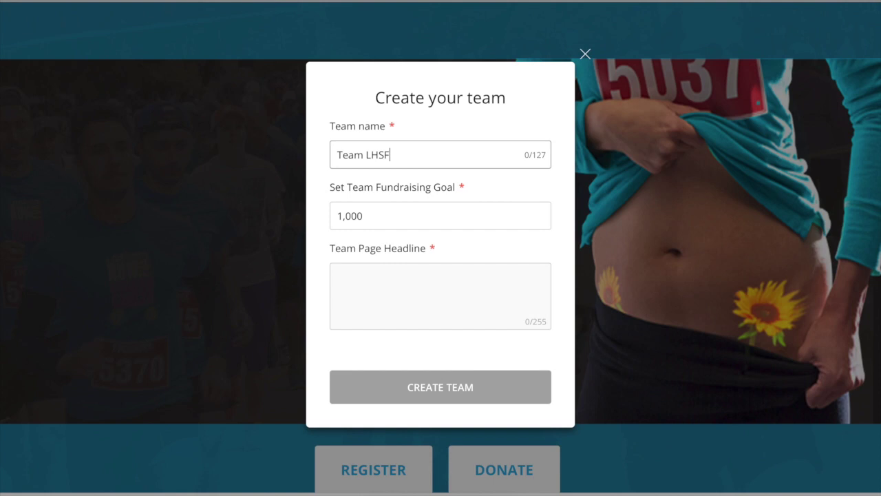
click(398, 217)
key(BackSpace)
text(5)
Step: Enter the headline 'Join us as we run for our loved ones.' and create the team
click(433, 292)
text(Jo)
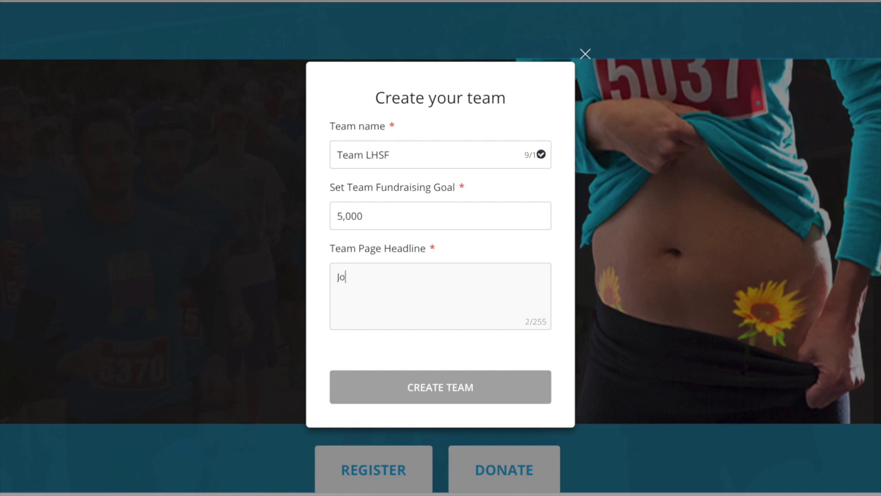
text(in us as e)
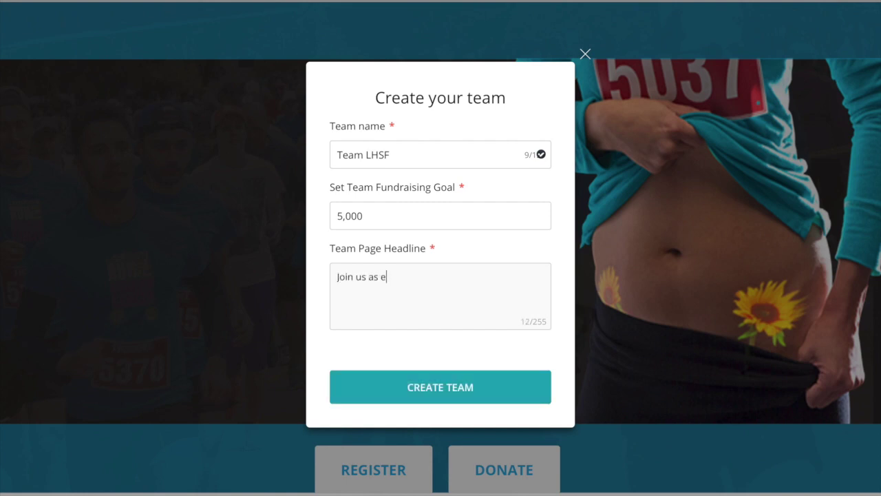
key(BackSpace)
text(we run fr)
key(BackSpace)
text(or our loved ones.)
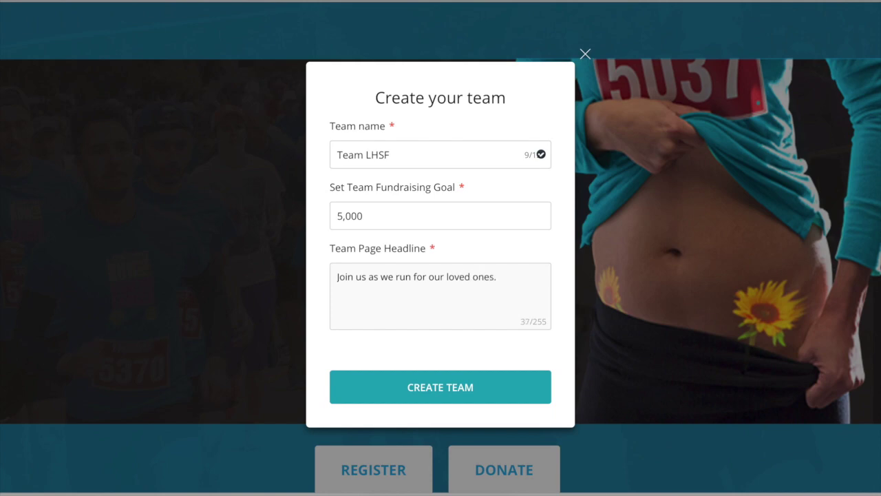
click(441, 387)
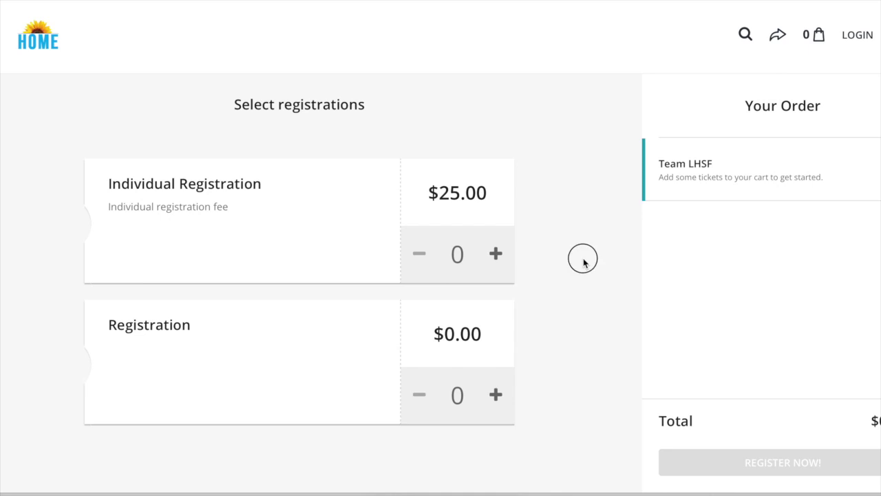
Step: Set the $0.00 Registration quantity to 1 and proceed with REGISTER NOW!
click(496, 397)
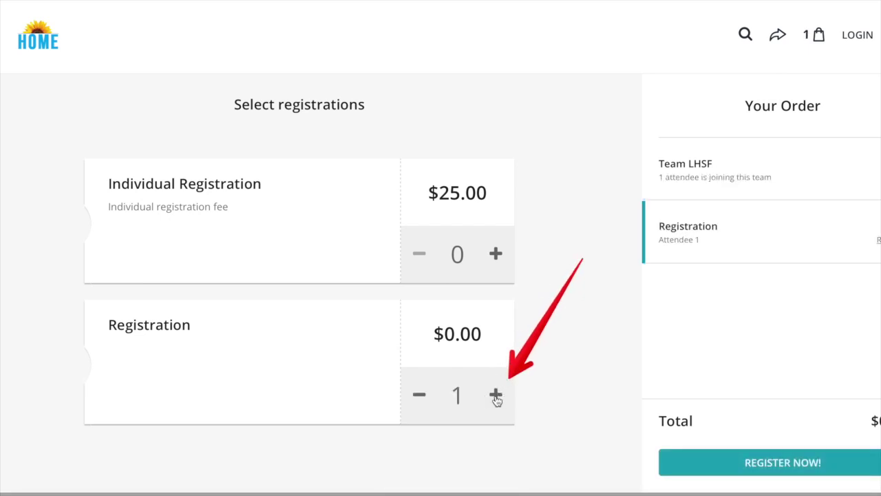
click(497, 397)
click(420, 397)
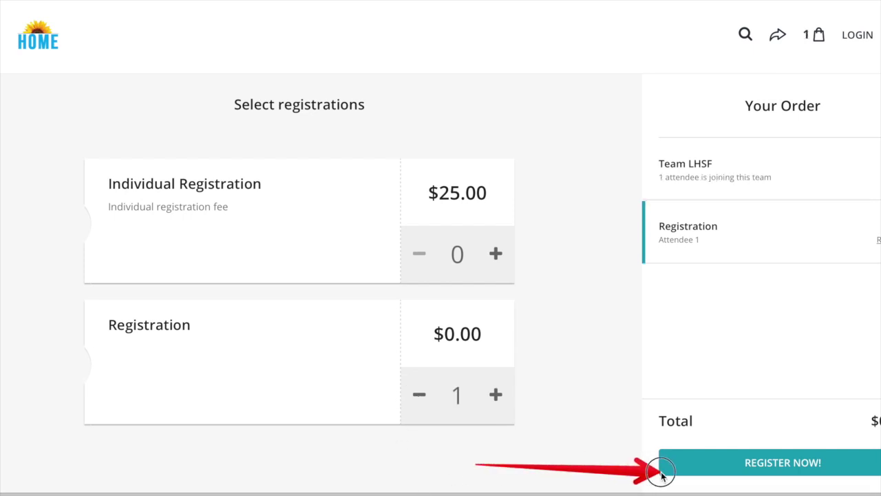
click(786, 468)
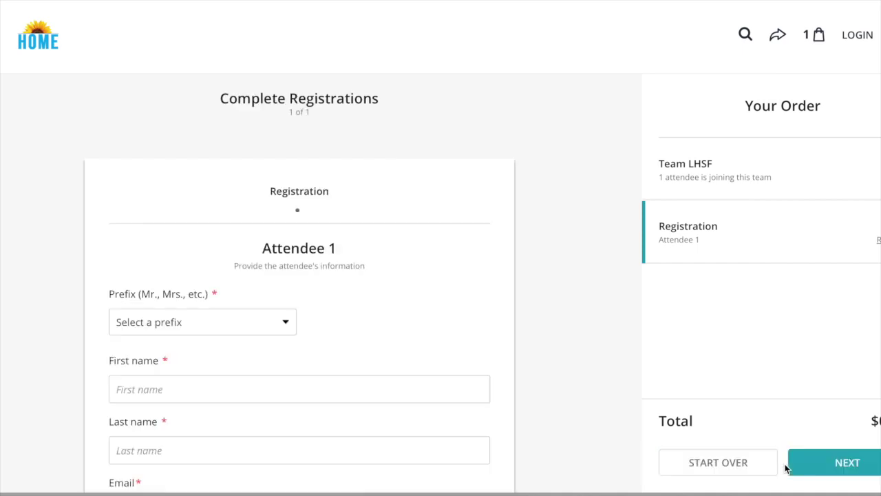
Step: Give Attendee 1 the prefix Mr. and enter their first name, last name and e-mail
scroll(453, 352, down, 1)
click(266, 246)
click(228, 296)
click(239, 310)
text(John)
click(212, 371)
text(Smith)
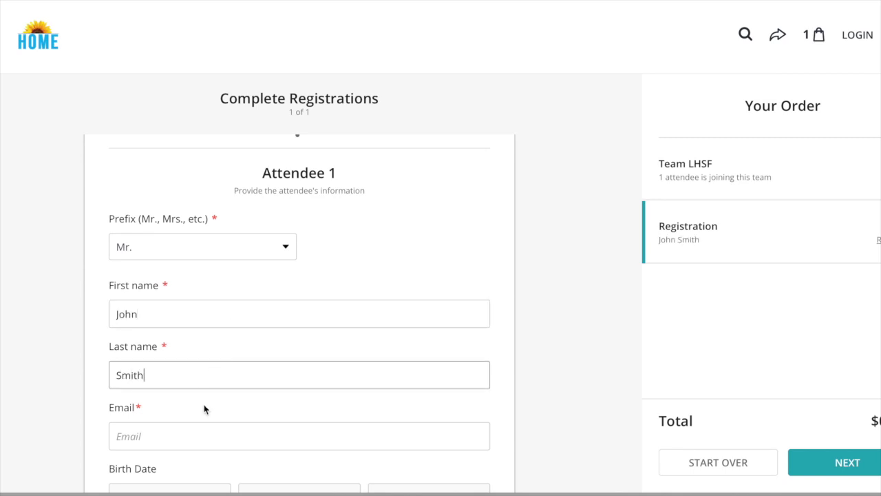
click(195, 427)
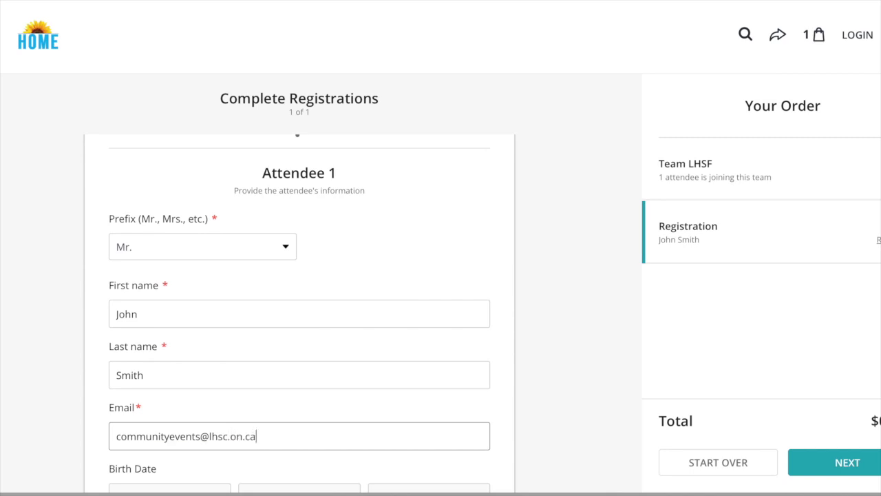
Step: Enter the attendee's street address, city, province and postal code
scroll(299, 310, down, 5)
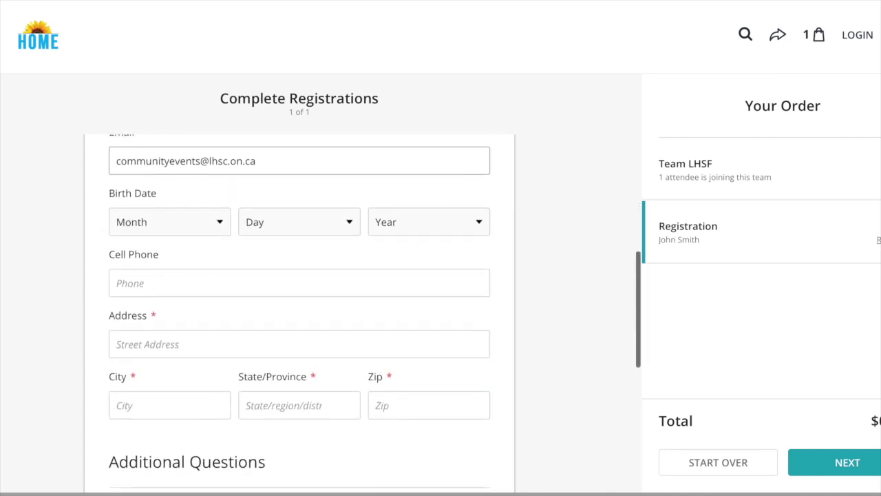
click(157, 274)
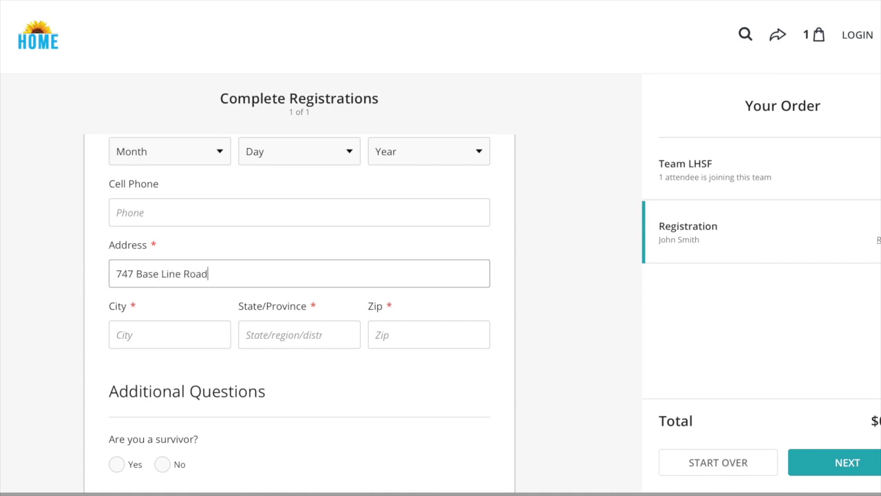
click(131, 331)
text(London)
click(273, 338)
text(ON)
key(Tab)
text(N)
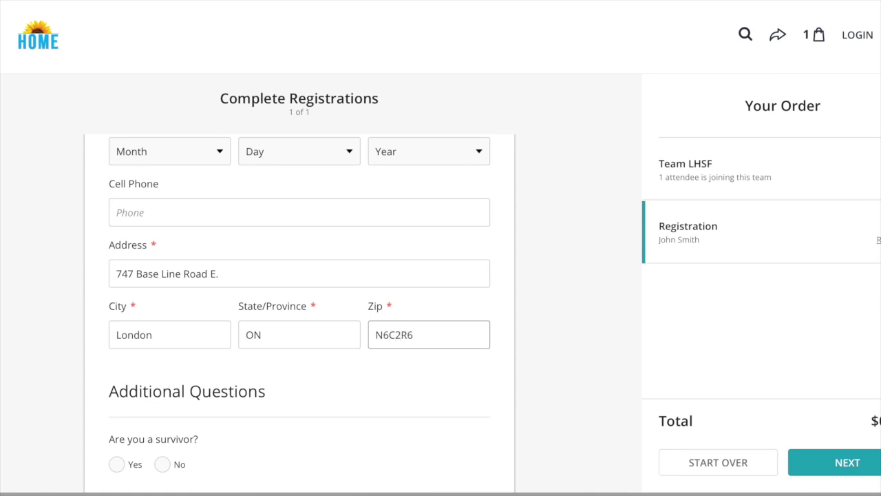
scroll(300, 310, down, 2)
Step: Answer No to the survivor question, accept the waiver, submit, and skip the donation
click(162, 319)
scroll(173, 323, down, 2)
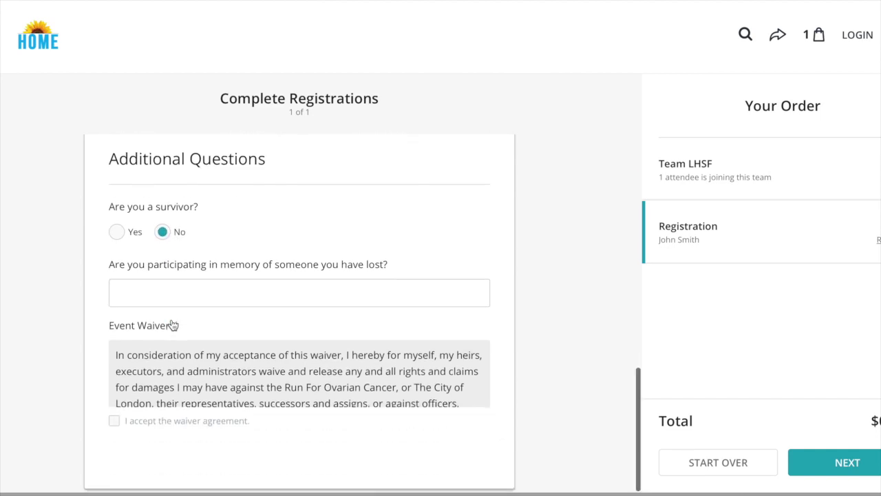
click(114, 427)
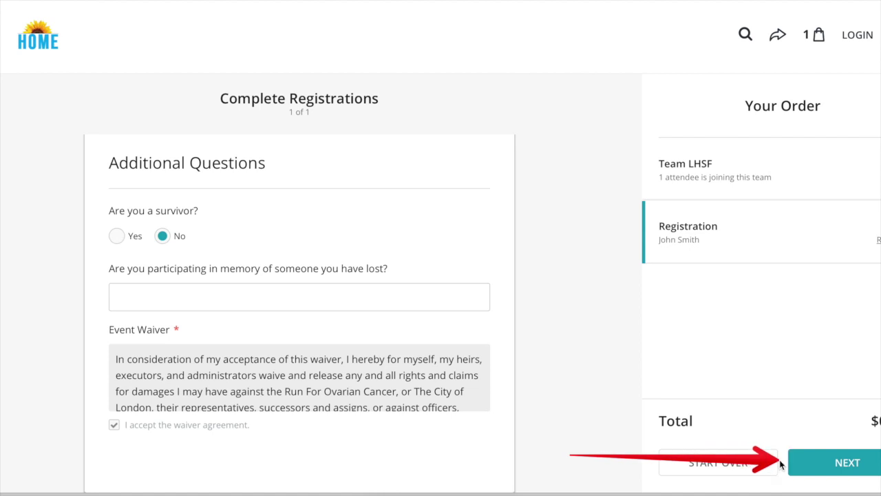
click(842, 467)
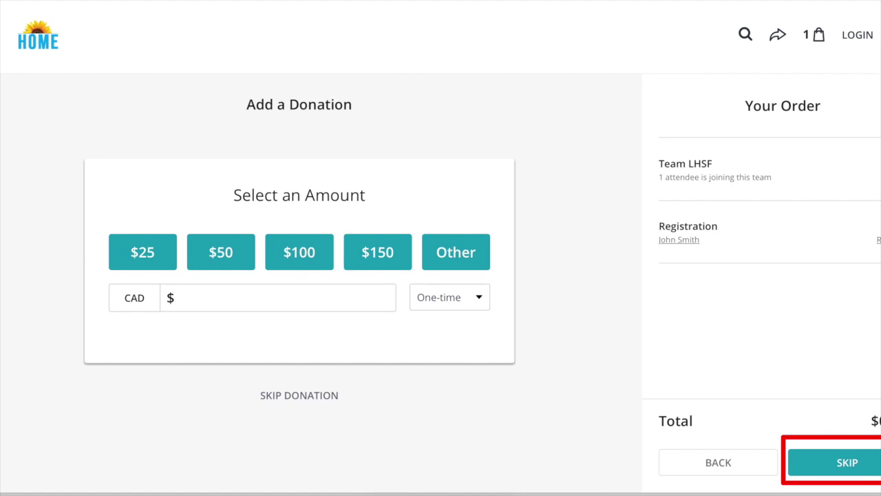
click(851, 468)
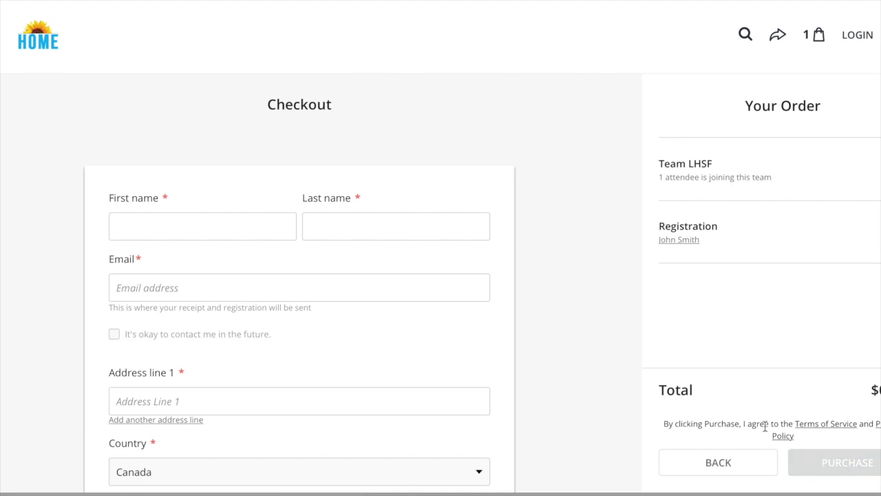
Step: Enter the purchaser's first name, last name and e-mail address at checkout
click(264, 230)
text(John)
click(362, 223)
text(Smith)
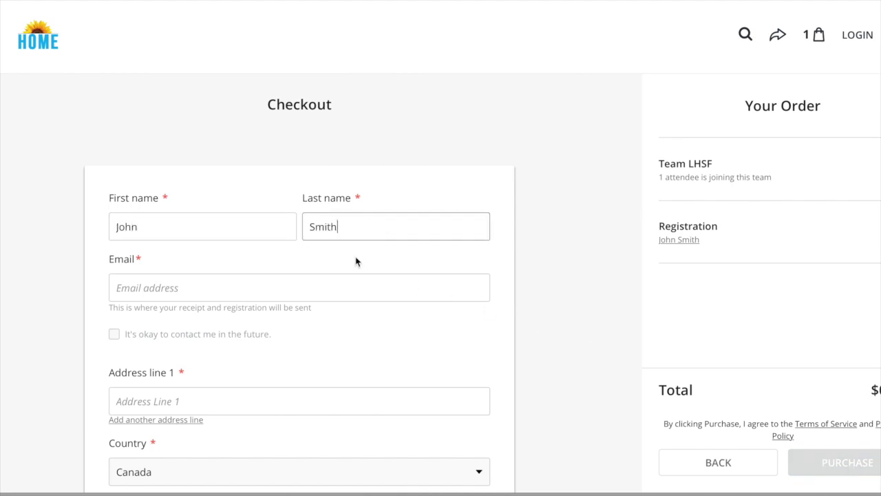
click(341, 284)
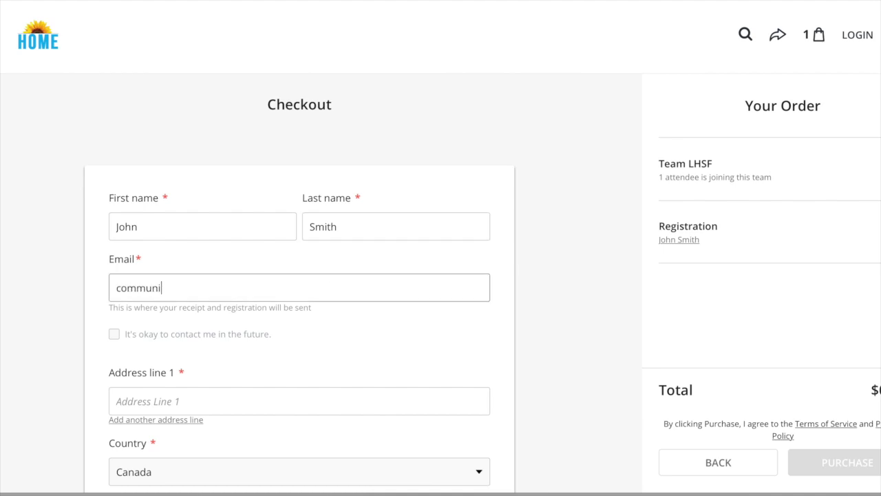
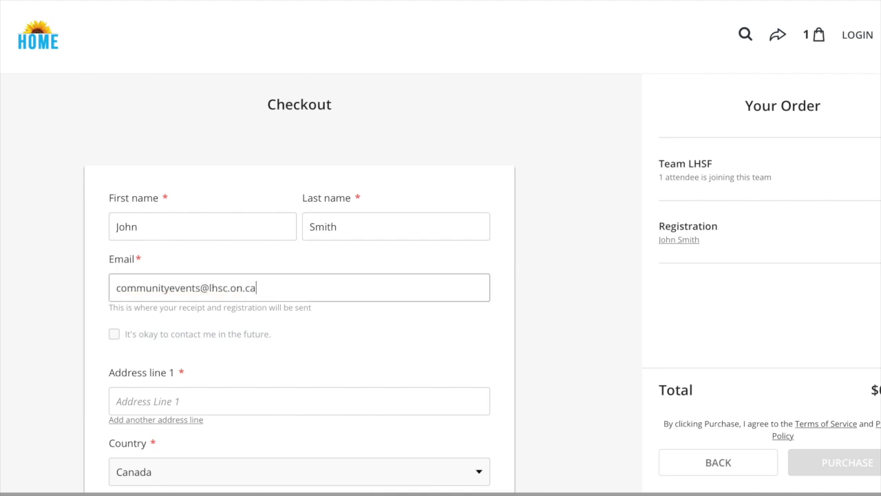
Step: Fill in the purchaser's street address, city, Ontario (ON) province and postal code
scroll(286, 298, down, 2)
click(286, 298)
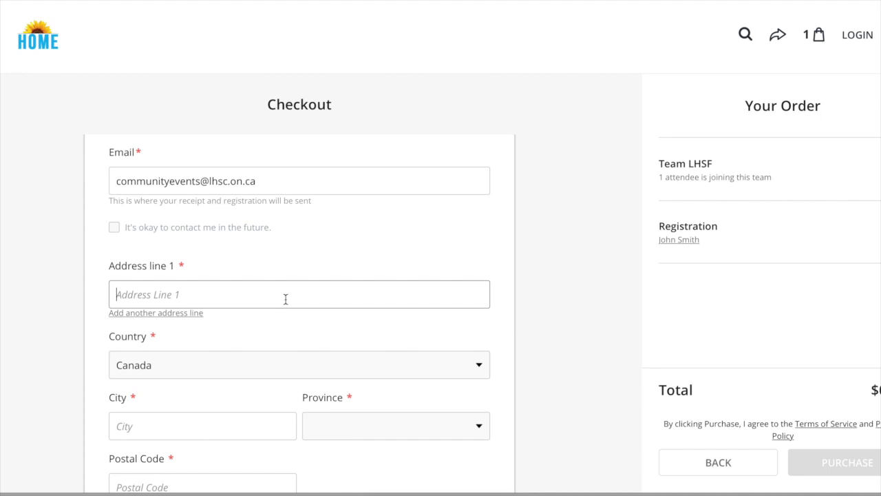
scroll(235, 334, down, 2)
click(235, 333)
text(London)
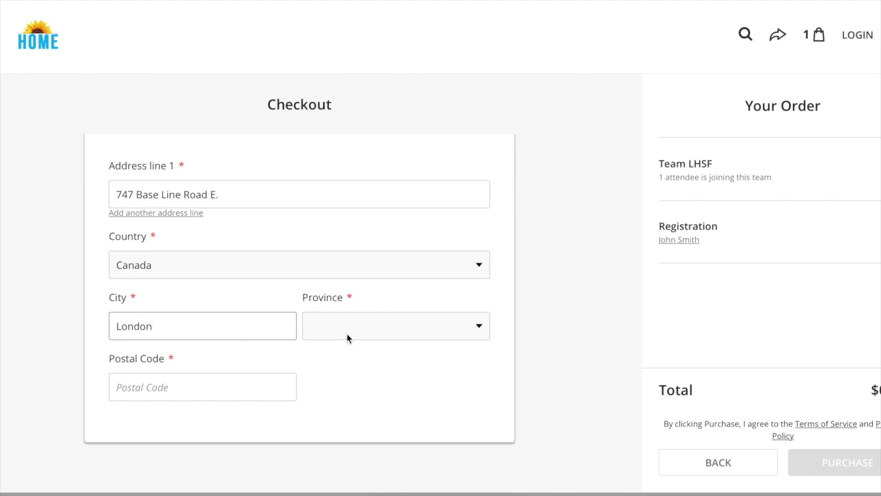
click(347, 338)
click(355, 471)
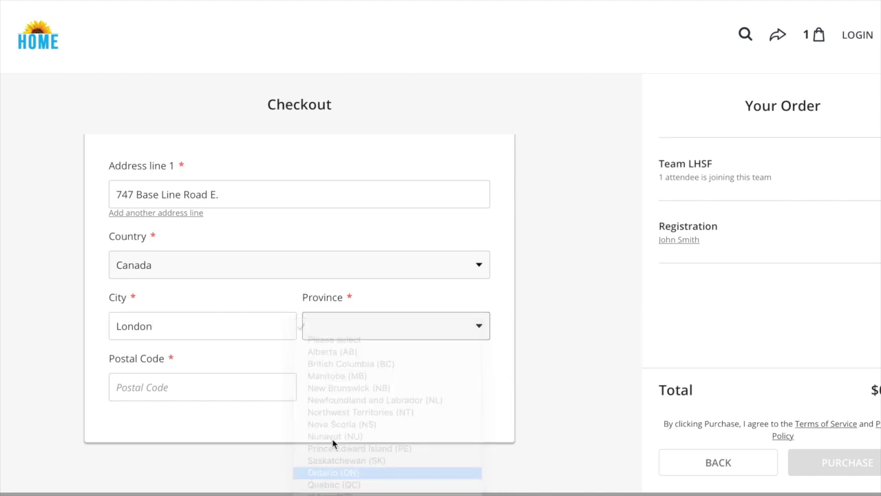
click(232, 378)
text(N6C 2R6)
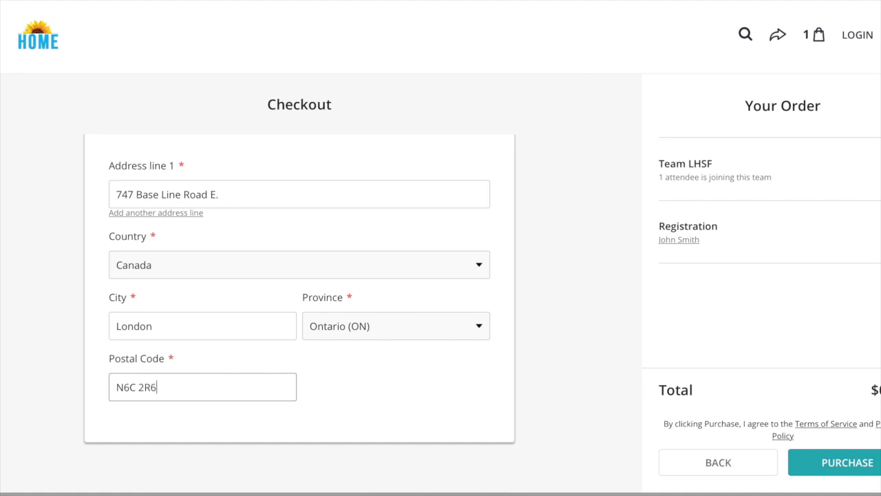
click(665, 425)
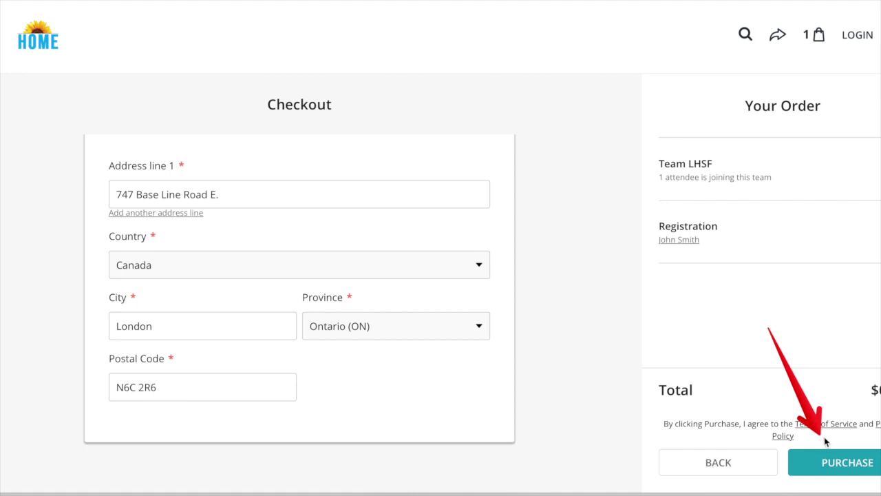
Step: Complete the $0.00 purchase and view the Team LHSF page
click(844, 463)
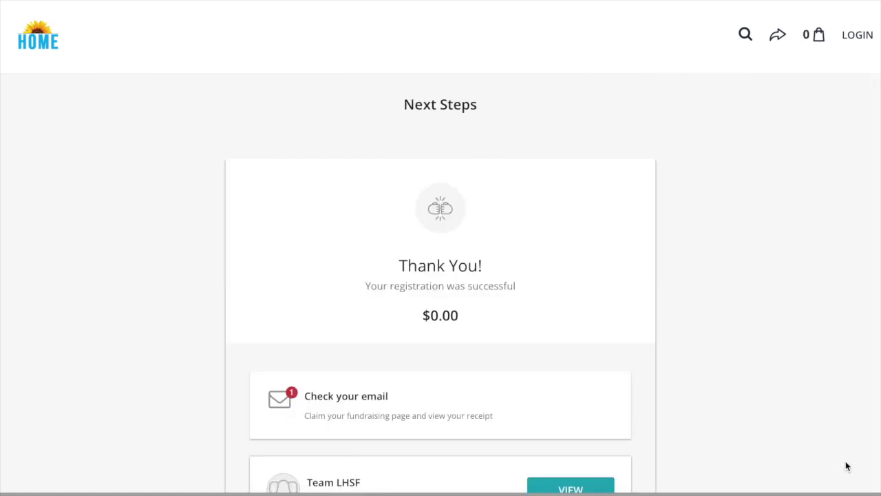
scroll(846, 461, down, 3)
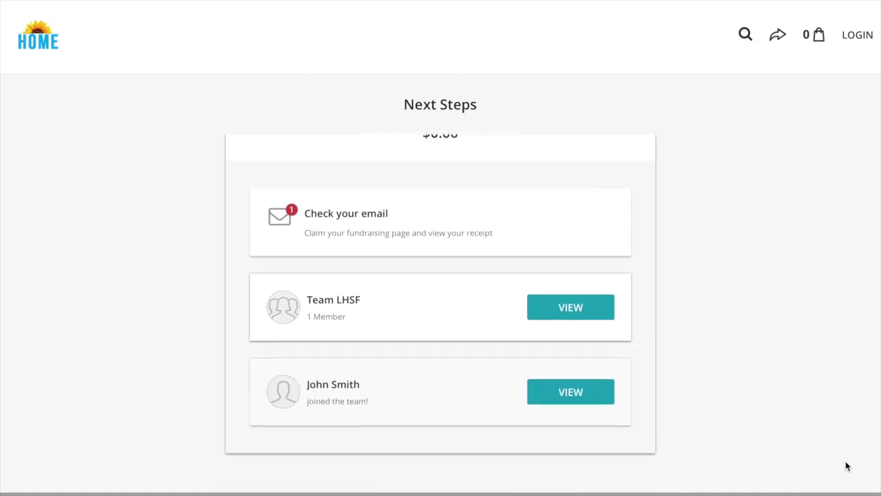
click(612, 307)
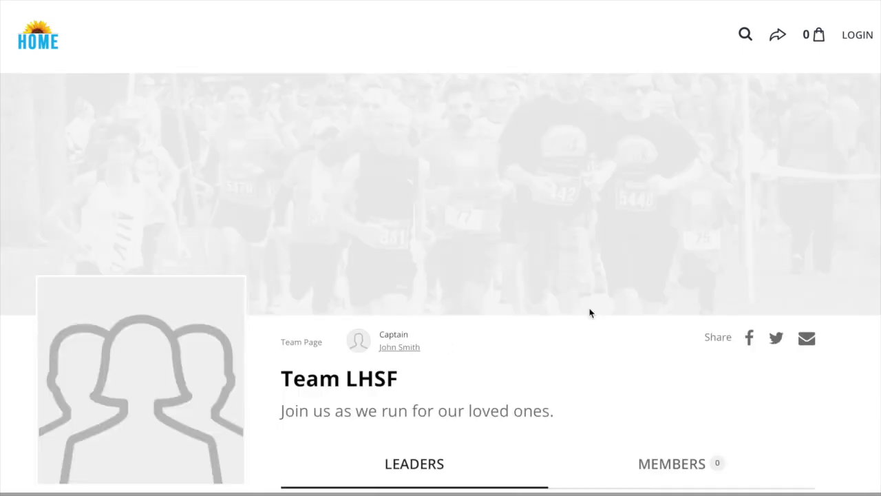
Step: Scroll Team LHSF's page down to the $0 raised of $5,000 progress bar
scroll(589, 313, down, 3)
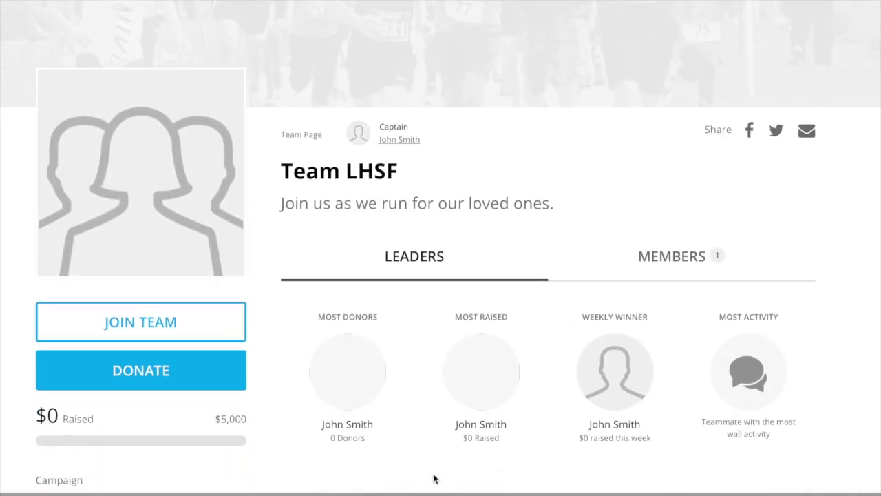
mouse_move(26, 400)
mouse_down()
mouse_move(89, 393)
mouse_move(259, 446)
mouse_move(257, 459)
mouse_up()
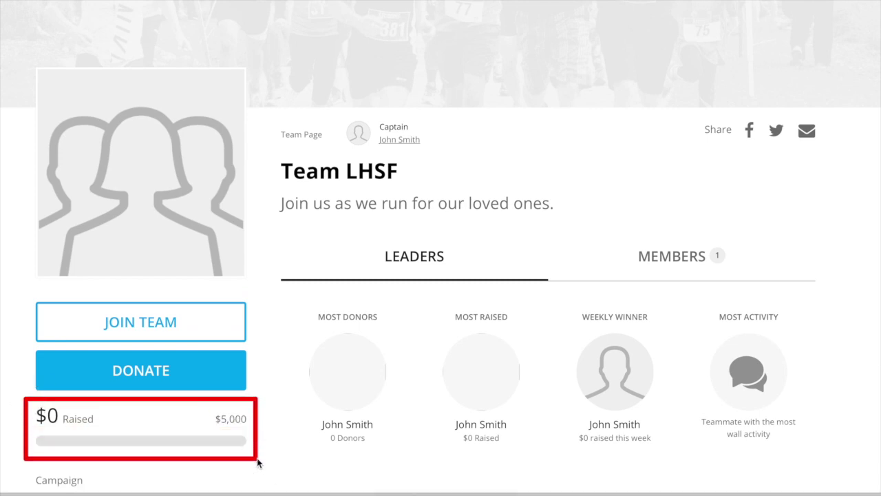